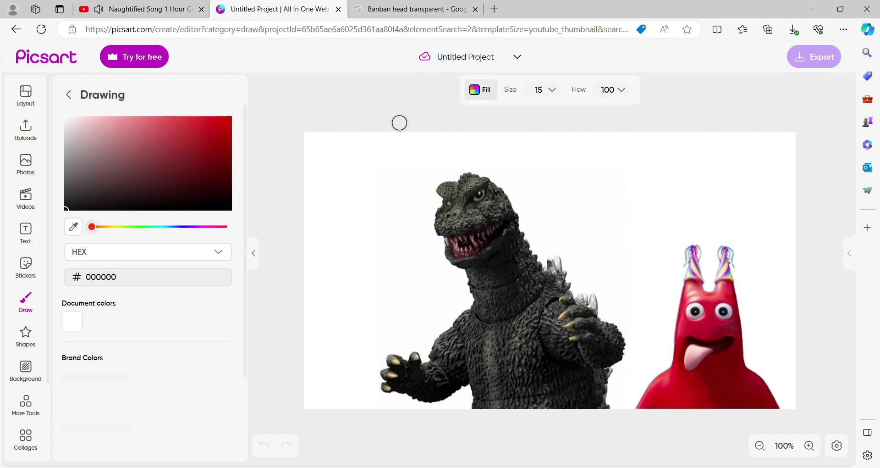
Step: Set the drawing colour to the preset red f44336 and choose the Soft round brush
{"action": "mouse_move", "coordinate": [124, 180]}
{"action": "left_mouse_down"}
{"action": "mouse_move", "coordinate": [171, 191]}
{"action": "mouse_move", "coordinate": [197, 161]}
{"action": "left_mouse_up"}
{"action": "scroll", "coordinate": [163, 287], "scroll_direction": "down", "scroll_amount": 1}
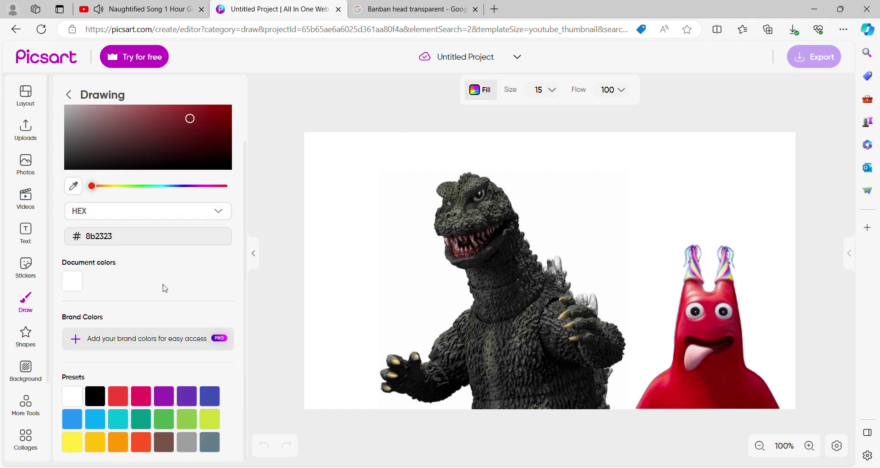
{"action": "left_click", "coordinate": [122, 398]}
{"action": "scroll", "coordinate": [224, 331], "scroll_direction": "up", "scroll_amount": 1}
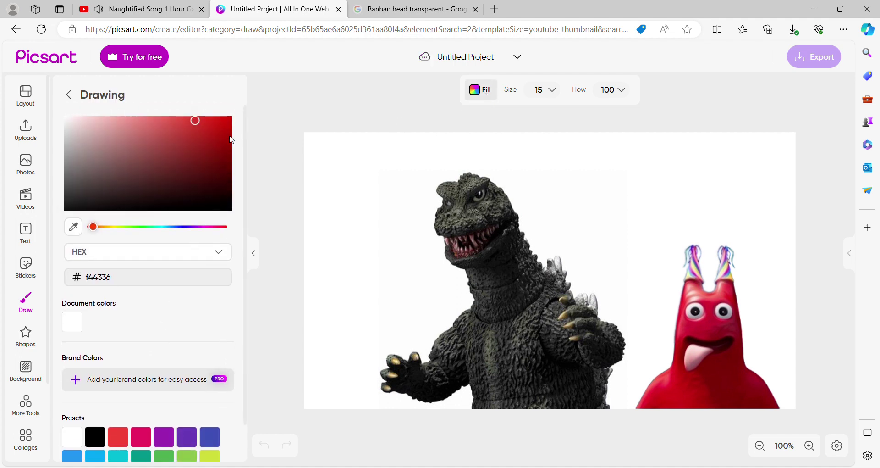
{"action": "left_click", "coordinate": [68, 95]}
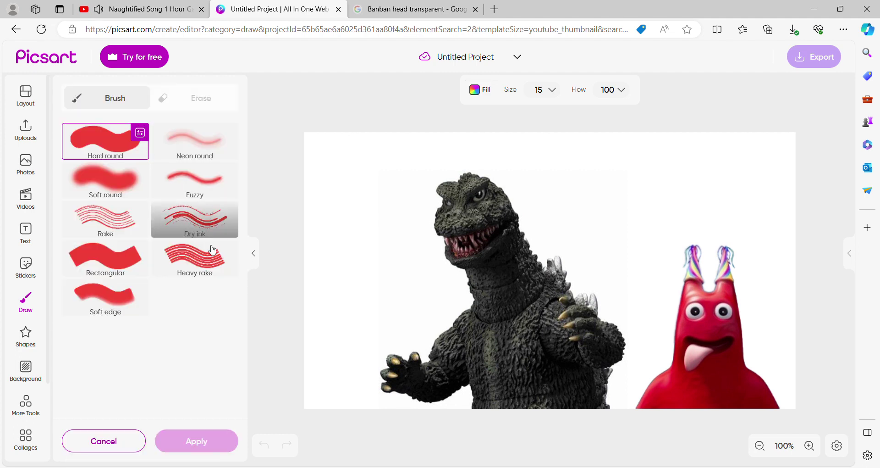
{"action": "left_click", "coordinate": [130, 192]}
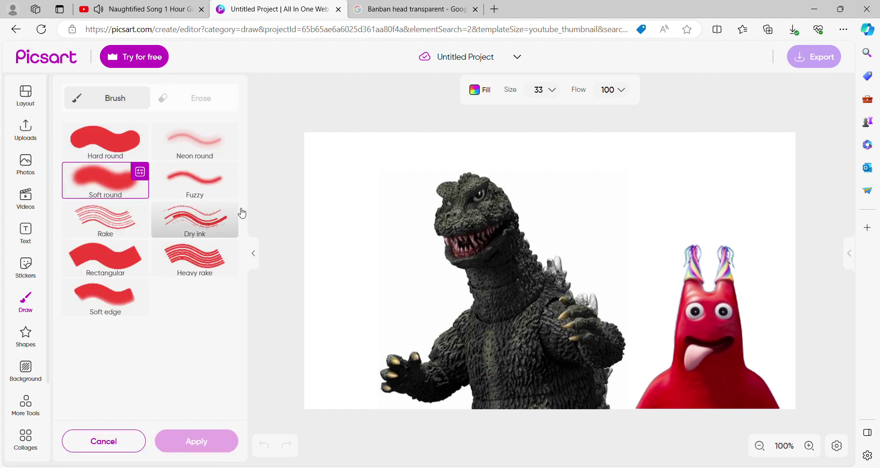
Step: Paint Godzilla's lower arm, hand and belly red with the size 33 brush, and erase excess paint around the hand
{"action": "mouse_move", "coordinate": [539, 364]}
{"action": "left_mouse_down"}
{"action": "mouse_move", "coordinate": [522, 362]}
{"action": "mouse_move", "coordinate": [527, 351]}
{"action": "mouse_move", "coordinate": [500, 427]}
{"action": "mouse_move", "coordinate": [489, 411]}
{"action": "mouse_move", "coordinate": [494, 336]}
{"action": "mouse_move", "coordinate": [479, 316]}
{"action": "mouse_move", "coordinate": [438, 379]}
{"action": "mouse_move", "coordinate": [422, 360]}
{"action": "mouse_move", "coordinate": [400, 360]}
{"action": "mouse_move", "coordinate": [417, 369]}
{"action": "mouse_move", "coordinate": [393, 357]}
{"action": "mouse_move", "coordinate": [389, 384]}
{"action": "mouse_move", "coordinate": [398, 401]}
{"action": "mouse_move", "coordinate": [406, 383]}
{"action": "mouse_move", "coordinate": [487, 343]}
{"action": "mouse_move", "coordinate": [470, 351]}
{"action": "mouse_move", "coordinate": [488, 402]}
{"action": "mouse_move", "coordinate": [473, 392]}
{"action": "mouse_move", "coordinate": [447, 403]}
{"action": "mouse_move", "coordinate": [413, 393]}
{"action": "mouse_move", "coordinate": [420, 405]}
{"action": "mouse_move", "coordinate": [464, 401]}
{"action": "mouse_move", "coordinate": [433, 405]}
{"action": "mouse_move", "coordinate": [446, 409]}
{"action": "mouse_move", "coordinate": [482, 381]}
{"action": "mouse_move", "coordinate": [455, 393]}
{"action": "mouse_move", "coordinate": [417, 374]}
{"action": "mouse_move", "coordinate": [414, 350]}
{"action": "mouse_move", "coordinate": [393, 378]}
{"action": "left_mouse_up"}
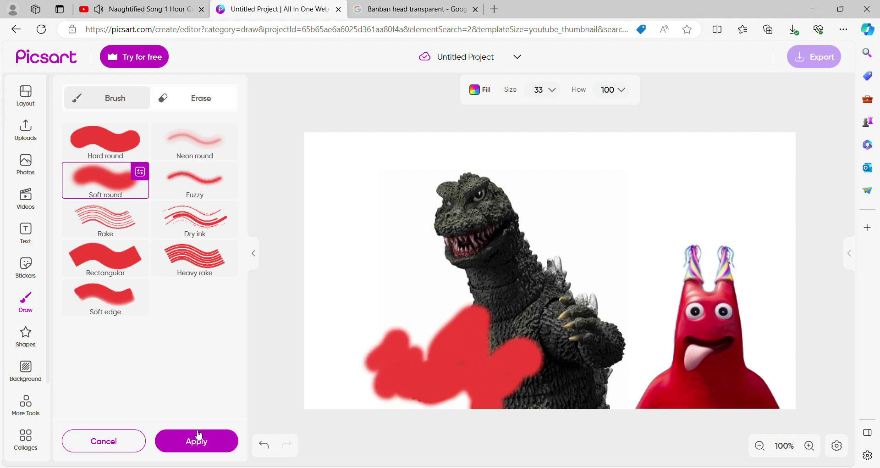
{"action": "left_click", "coordinate": [181, 99]}
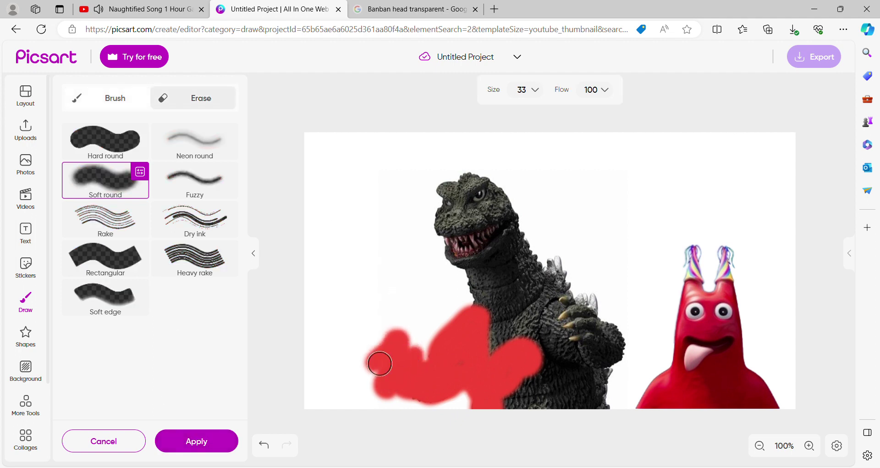
{"action": "mouse_move", "coordinate": [379, 359]}
{"action": "left_mouse_down"}
{"action": "mouse_move", "coordinate": [414, 350]}
{"action": "mouse_move", "coordinate": [389, 379]}
{"action": "mouse_move", "coordinate": [389, 395]}
{"action": "mouse_move", "coordinate": [402, 394]}
{"action": "mouse_move", "coordinate": [387, 375]}
{"action": "mouse_move", "coordinate": [428, 367]}
{"action": "mouse_move", "coordinate": [414, 355]}
{"action": "mouse_move", "coordinate": [405, 361]}
{"action": "mouse_move", "coordinate": [397, 403]}
{"action": "mouse_move", "coordinate": [419, 363]}
{"action": "mouse_move", "coordinate": [411, 374]}
{"action": "mouse_move", "coordinate": [425, 366]}
{"action": "mouse_move", "coordinate": [417, 361]}
{"action": "mouse_move", "coordinate": [425, 339]}
{"action": "mouse_move", "coordinate": [396, 364]}
{"action": "mouse_move", "coordinate": [391, 356]}
{"action": "mouse_move", "coordinate": [384, 402]}
{"action": "mouse_move", "coordinate": [390, 389]}
{"action": "mouse_move", "coordinate": [514, 370]}
{"action": "mouse_move", "coordinate": [405, 381]}
{"action": "mouse_move", "coordinate": [559, 354]}
{"action": "mouse_move", "coordinate": [509, 420]}
{"action": "mouse_move", "coordinate": [603, 428]}
{"action": "mouse_move", "coordinate": [601, 368]}
{"action": "mouse_move", "coordinate": [505, 243]}
{"action": "left_mouse_up"}
Step: Paint Godzilla's head, lower jaw and a band down the back red with the Soft round brush, leaving the eye and mouth uncovered
{"action": "left_click", "coordinate": [130, 99]}
{"action": "left_click_drag", "start_coordinate": [505, 274], "coordinate": [458, 265]}
{"action": "mouse_move", "coordinate": [463, 219]}
{"action": "left_mouse_down"}
{"action": "mouse_move", "coordinate": [443, 218]}
{"action": "mouse_move", "coordinate": [518, 219]}
{"action": "mouse_move", "coordinate": [486, 179]}
{"action": "mouse_move", "coordinate": [440, 206]}
{"action": "mouse_move", "coordinate": [470, 212]}
{"action": "mouse_move", "coordinate": [499, 241]}
{"action": "mouse_move", "coordinate": [486, 220]}
{"action": "mouse_move", "coordinate": [503, 214]}
{"action": "mouse_move", "coordinate": [506, 196]}
{"action": "left_mouse_up"}
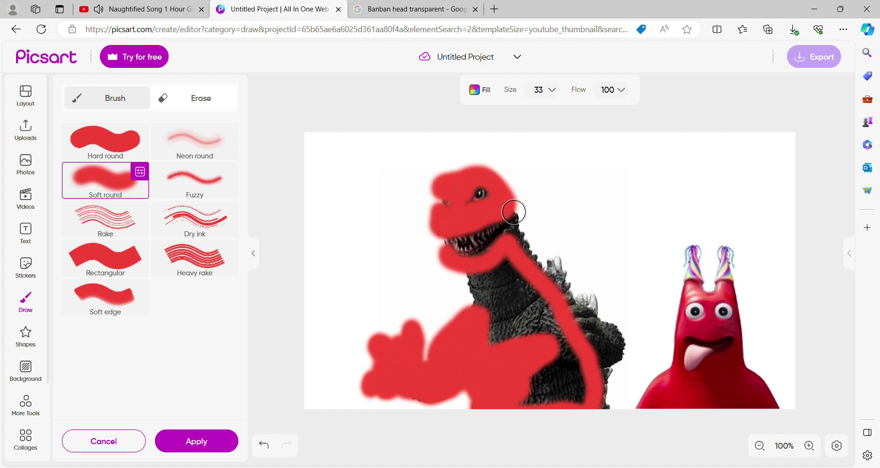
Step: Switch to the Hard round brush at size 15 and paint the back of Godzilla's head and the front of the neck red
{"action": "left_click", "coordinate": [554, 91]}
{"action": "left_click_drag", "start_coordinate": [524, 117], "coordinate": [497, 118]}
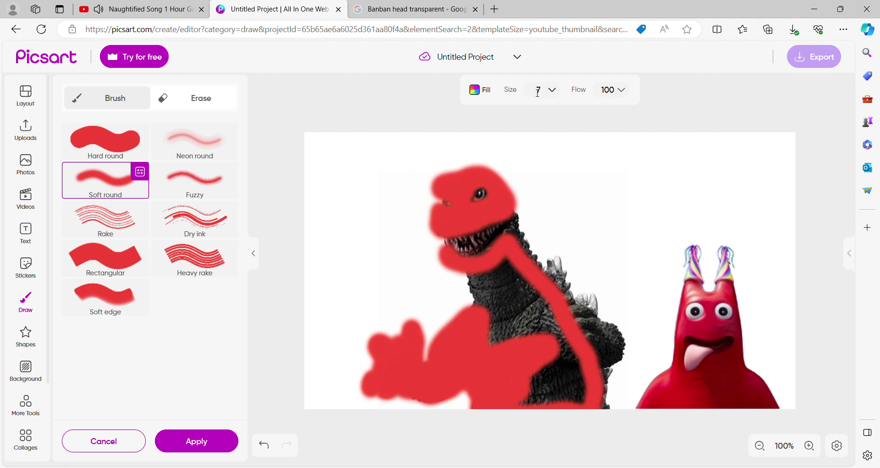
{"action": "left_click", "coordinate": [94, 147]}
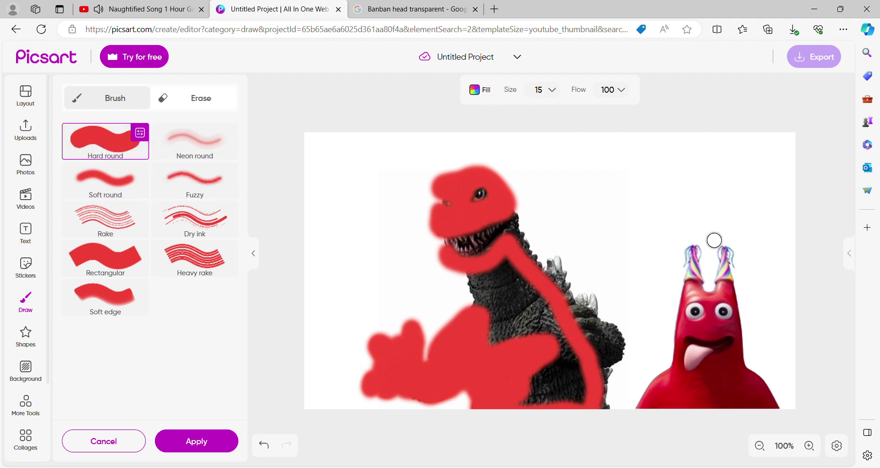
{"action": "left_click_drag", "start_coordinate": [524, 232], "coordinate": [522, 219]}
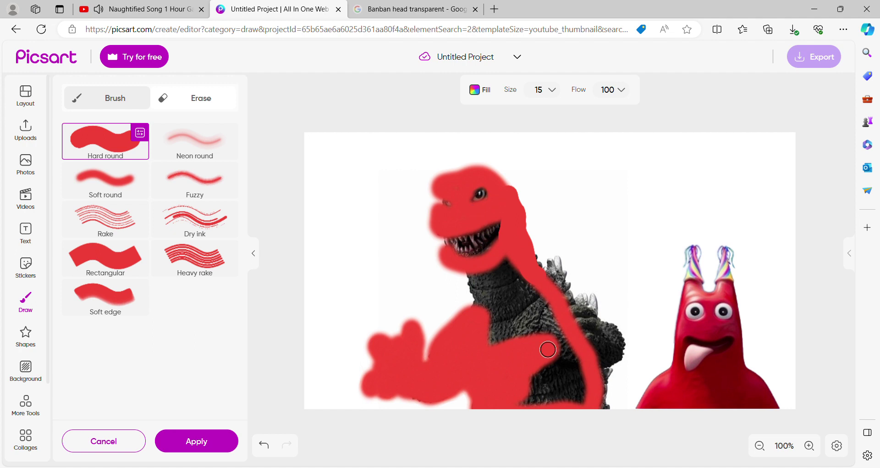
{"action": "mouse_move", "coordinate": [517, 268]}
{"action": "left_mouse_down"}
{"action": "mouse_move", "coordinate": [492, 358]}
{"action": "mouse_move", "coordinate": [507, 278]}
{"action": "mouse_move", "coordinate": [480, 283]}
{"action": "mouse_move", "coordinate": [489, 307]}
{"action": "left_mouse_up"}
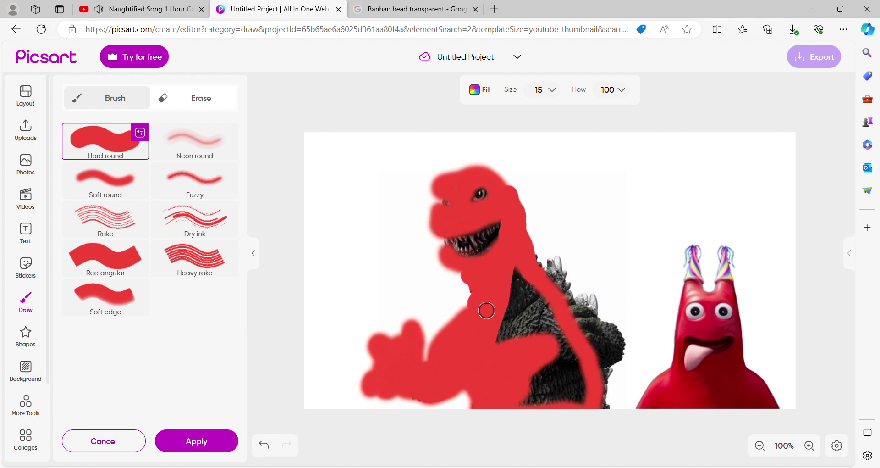
Step: Fill the remaining dark areas of Godzilla's chest and torso with red
{"action": "left_click_drag", "start_coordinate": [589, 342], "coordinate": [599, 359]}
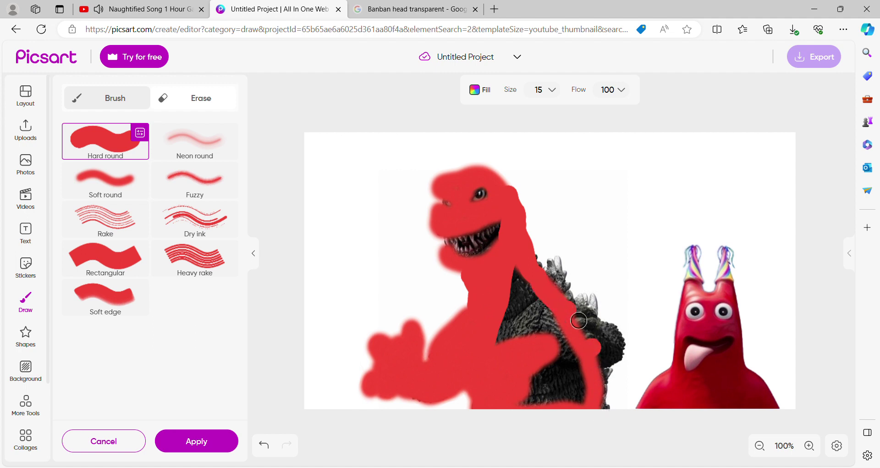
{"action": "mouse_move", "coordinate": [578, 320]}
{"action": "left_mouse_down"}
{"action": "mouse_move", "coordinate": [606, 379]}
{"action": "mouse_move", "coordinate": [605, 418]}
{"action": "mouse_move", "coordinate": [538, 406]}
{"action": "mouse_move", "coordinate": [517, 413]}
{"action": "mouse_move", "coordinate": [584, 369]}
{"action": "mouse_move", "coordinate": [595, 395]}
{"action": "mouse_move", "coordinate": [561, 398]}
{"action": "left_mouse_up"}
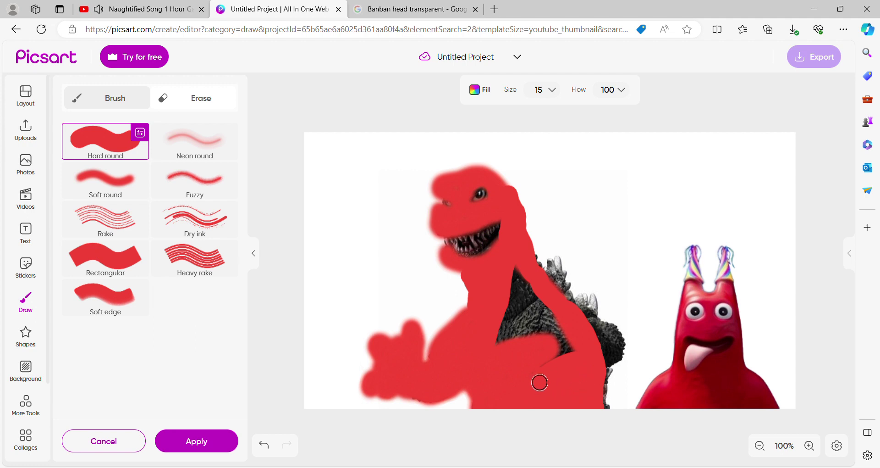
{"action": "left_click_drag", "start_coordinate": [585, 360], "coordinate": [518, 278]}
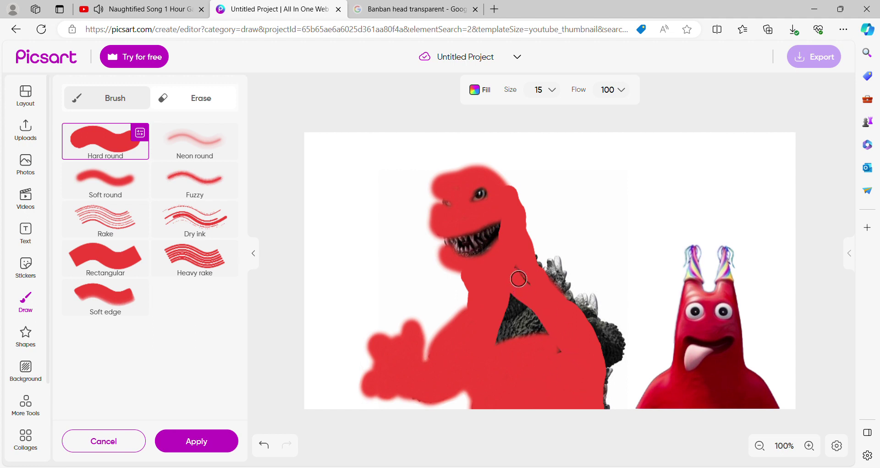
{"action": "left_click_drag", "start_coordinate": [540, 308], "coordinate": [569, 365]}
{"action": "mouse_move", "coordinate": [505, 371]}
{"action": "left_mouse_down"}
{"action": "mouse_move", "coordinate": [520, 305]}
{"action": "mouse_move", "coordinate": [545, 311]}
{"action": "mouse_move", "coordinate": [545, 353]}
{"action": "mouse_move", "coordinate": [521, 353]}
{"action": "mouse_move", "coordinate": [530, 319]}
{"action": "left_mouse_up"}
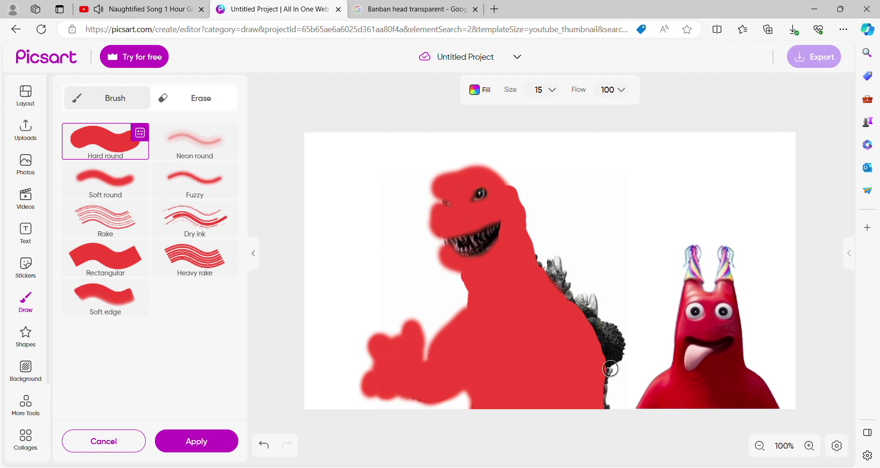
Step: Paint Godzilla's other arm red, extend it into a raised hand beside the horned character, and apply the drawing
{"action": "mouse_move", "coordinate": [610, 368]}
{"action": "left_mouse_down"}
{"action": "mouse_move", "coordinate": [625, 362]}
{"action": "mouse_move", "coordinate": [622, 346]}
{"action": "mouse_move", "coordinate": [616, 330]}
{"action": "mouse_move", "coordinate": [601, 332]}
{"action": "left_mouse_up"}
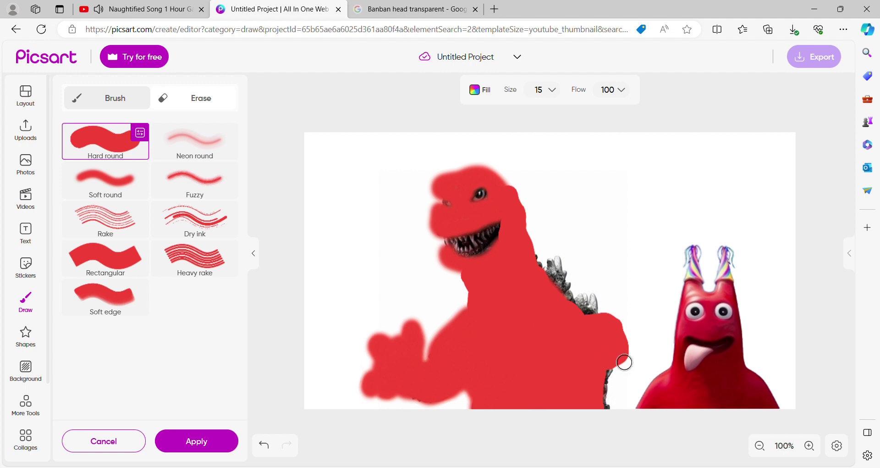
{"action": "left_click_drag", "start_coordinate": [618, 331], "coordinate": [633, 292]}
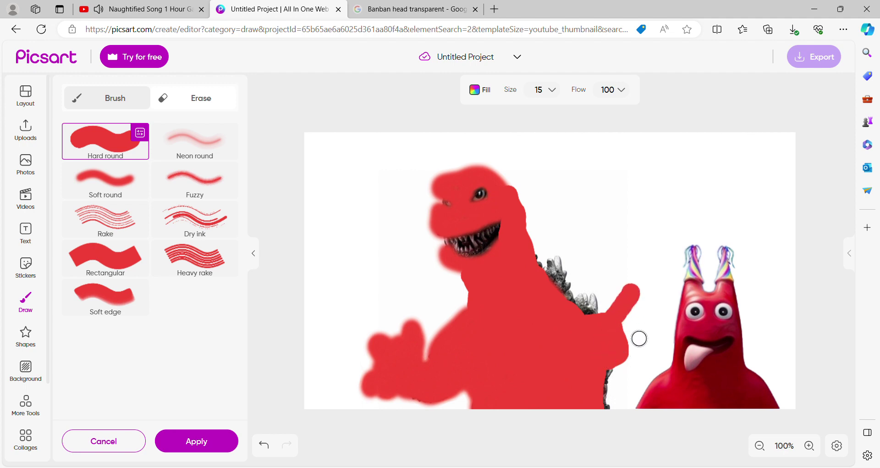
{"action": "mouse_move", "coordinate": [637, 358]}
{"action": "left_mouse_down"}
{"action": "mouse_move", "coordinate": [661, 332]}
{"action": "mouse_move", "coordinate": [666, 305]}
{"action": "mouse_move", "coordinate": [652, 285]}
{"action": "mouse_move", "coordinate": [646, 298]}
{"action": "mouse_move", "coordinate": [624, 299]}
{"action": "mouse_move", "coordinate": [662, 282]}
{"action": "mouse_move", "coordinate": [680, 307]}
{"action": "mouse_move", "coordinate": [642, 319]}
{"action": "mouse_move", "coordinate": [634, 345]}
{"action": "left_mouse_up"}
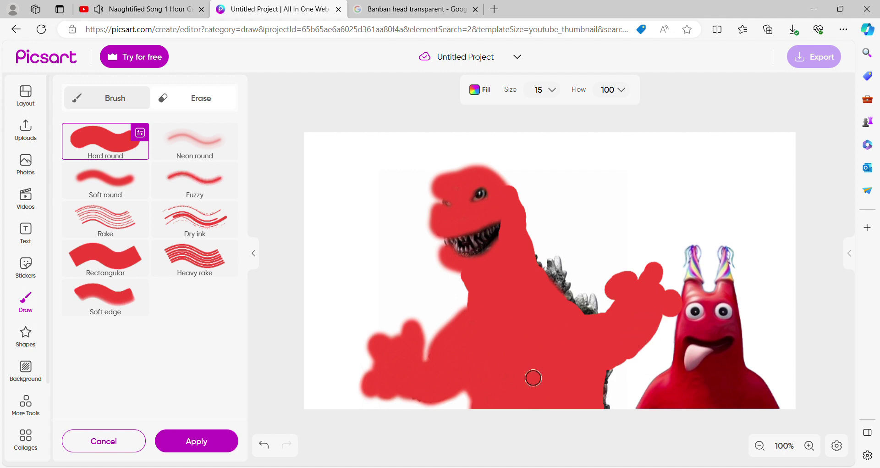
{"action": "left_click", "coordinate": [216, 444]}
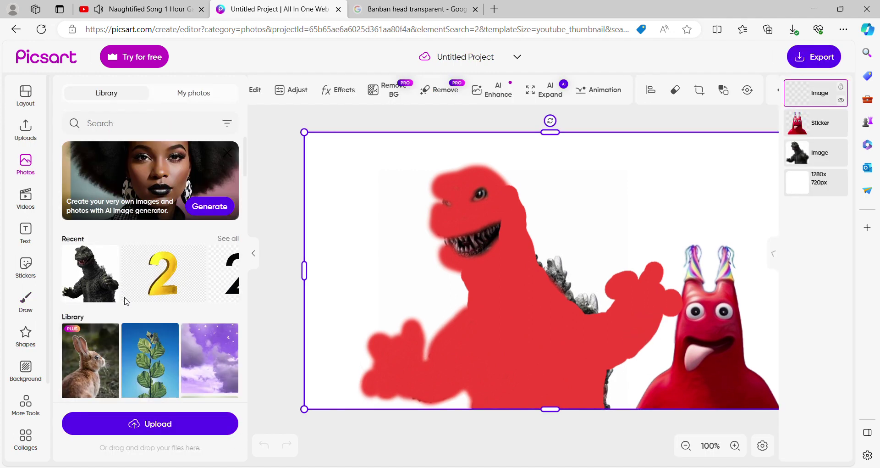
Step: Add a second copy of the uploaded red horned character to the canvas
{"action": "left_click", "coordinate": [13, 128]}
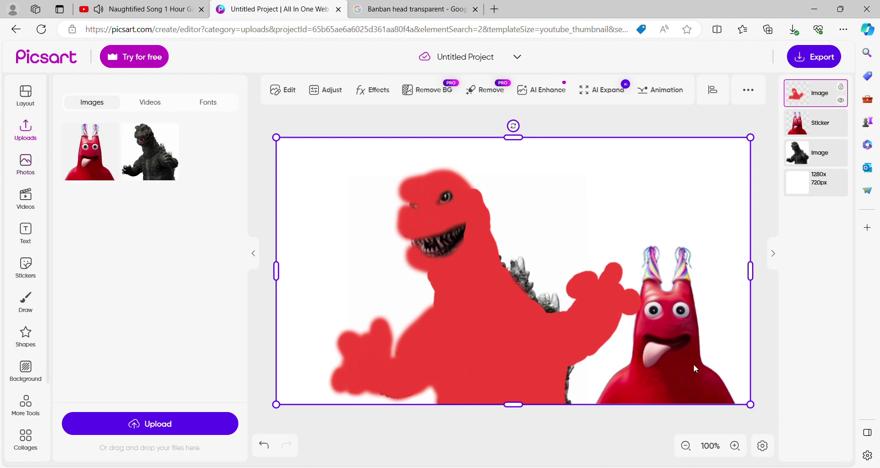
{"action": "mouse_move", "coordinate": [667, 349]}
{"action": "left_mouse_down"}
{"action": "mouse_move", "coordinate": [674, 334]}
{"action": "mouse_move", "coordinate": [669, 347]}
{"action": "mouse_move", "coordinate": [687, 344]}
{"action": "mouse_move", "coordinate": [667, 352]}
{"action": "mouse_move", "coordinate": [675, 351]}
{"action": "left_mouse_up"}
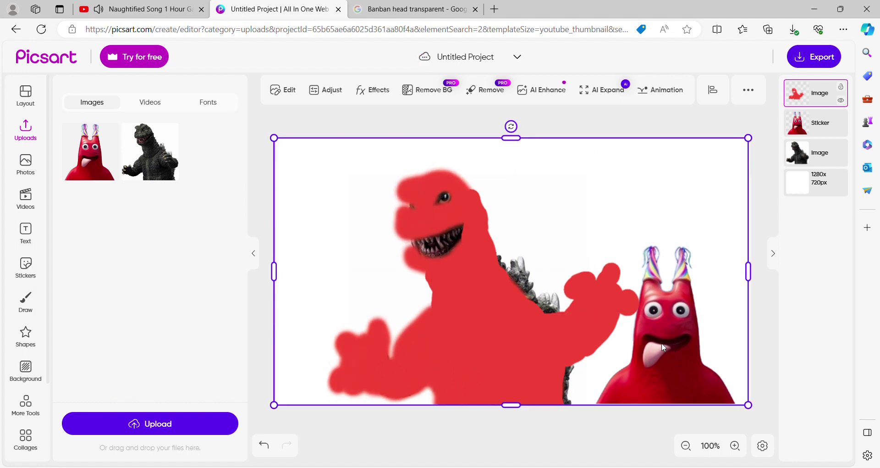
{"action": "left_click", "coordinate": [770, 370]}
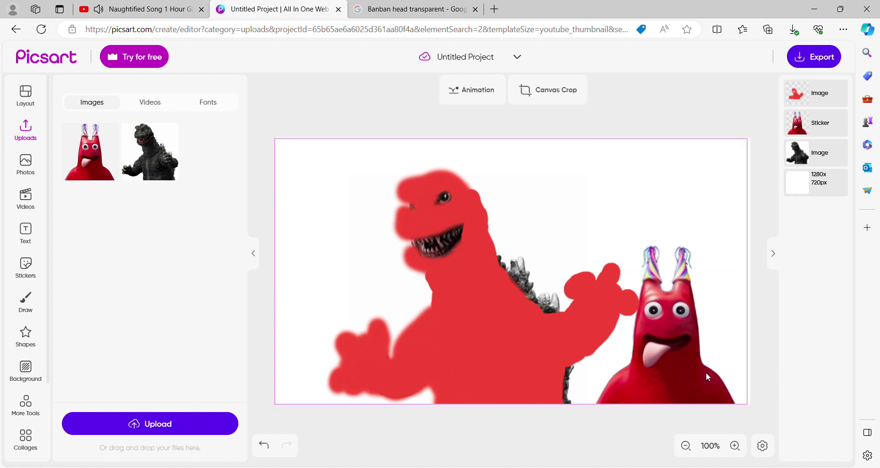
{"action": "left_click", "coordinate": [91, 155]}
Step: Move the new character copy above Godzilla's raised hand, near the canvas's upper edge
{"action": "left_click", "coordinate": [550, 301]}
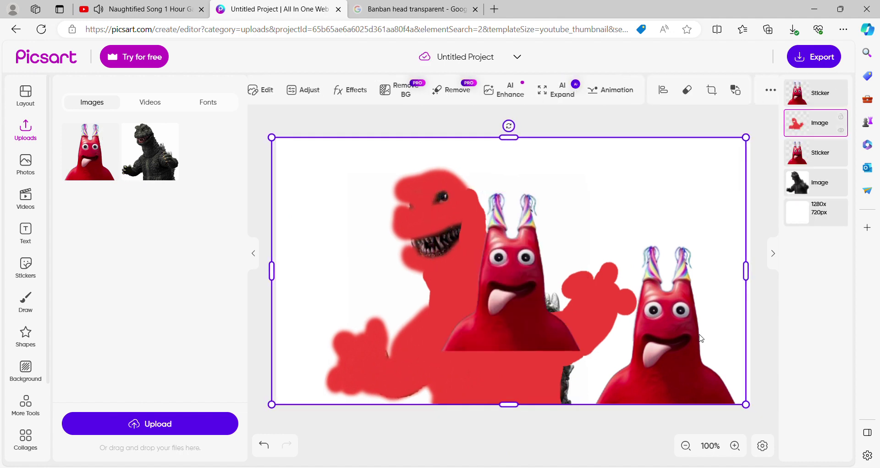
{"action": "left_click_drag", "start_coordinate": [689, 337], "coordinate": [694, 339]}
{"action": "left_click_drag", "start_coordinate": [550, 289], "coordinate": [529, 275]}
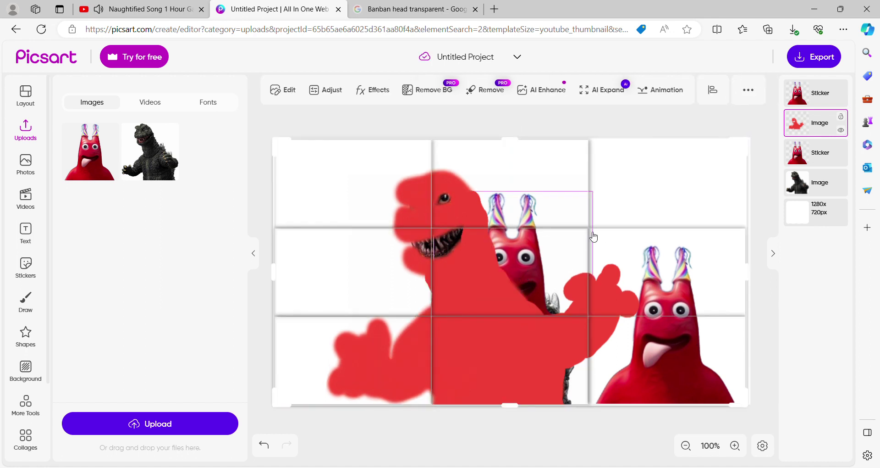
{"action": "left_click_drag", "start_coordinate": [622, 188], "coordinate": [622, 189]}
{"action": "left_click_drag", "start_coordinate": [514, 239], "coordinate": [606, 193]}
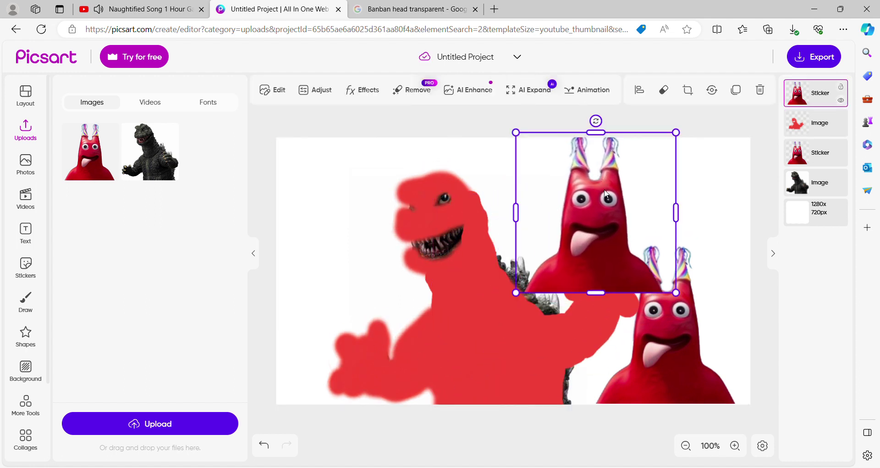
Step: Erase the shoulder and lower body of the upper character copy, and apply the erasure
{"action": "left_click", "coordinate": [662, 101]}
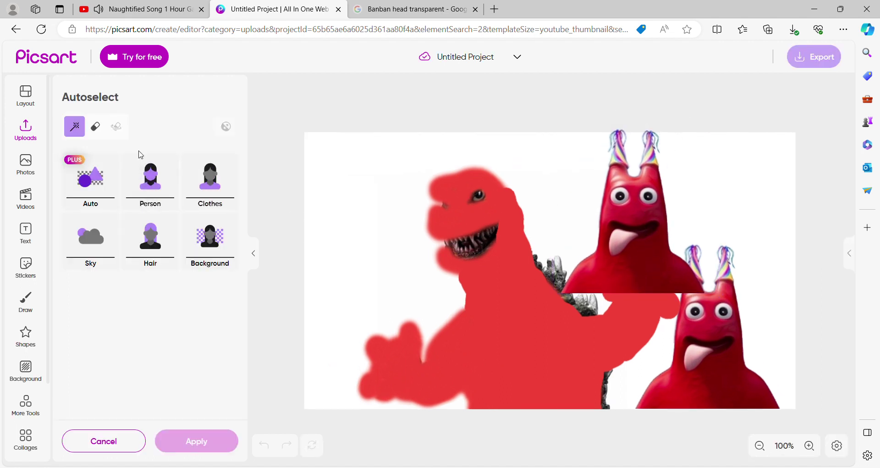
{"action": "left_click", "coordinate": [92, 133]}
{"action": "left_click_drag", "start_coordinate": [160, 161], "coordinate": [151, 161]}
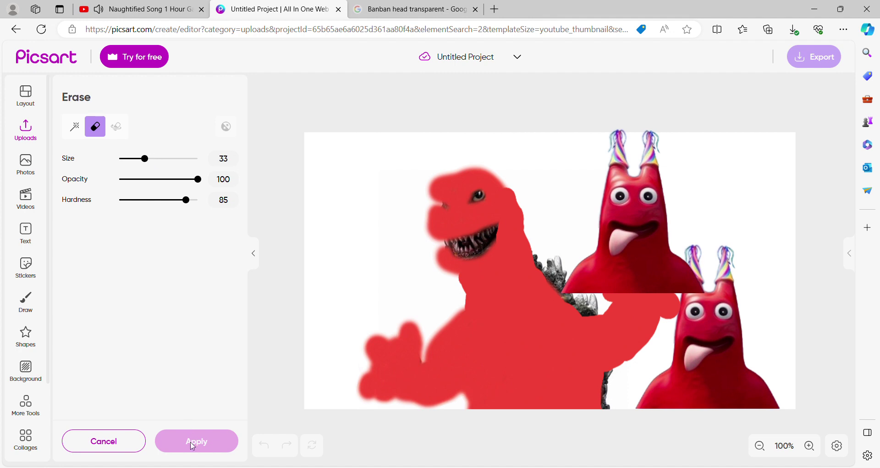
{"action": "left_click", "coordinate": [76, 127]}
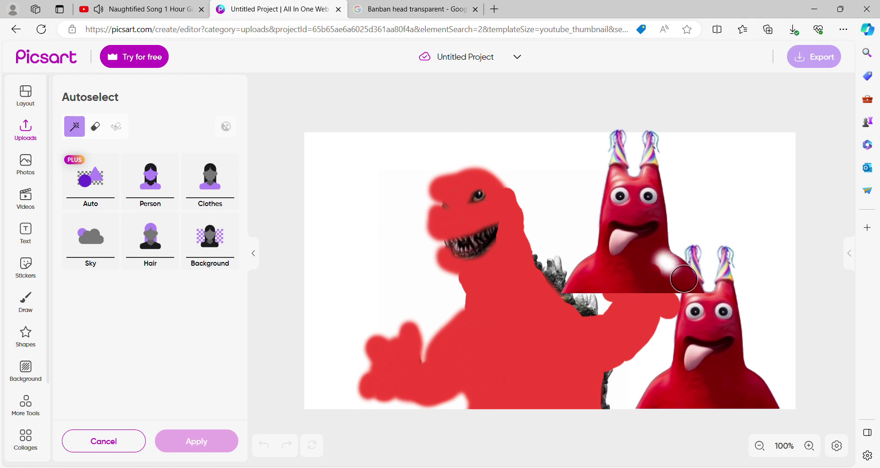
{"action": "mouse_move", "coordinate": [684, 278]}
{"action": "left_mouse_down"}
{"action": "mouse_move", "coordinate": [703, 294]}
{"action": "mouse_move", "coordinate": [684, 283]}
{"action": "left_mouse_up"}
{"action": "mouse_move", "coordinate": [656, 296]}
{"action": "left_mouse_down"}
{"action": "mouse_move", "coordinate": [599, 289]}
{"action": "mouse_move", "coordinate": [585, 300]}
{"action": "mouse_move", "coordinate": [641, 310]}
{"action": "mouse_move", "coordinate": [705, 298]}
{"action": "mouse_move", "coordinate": [698, 272]}
{"action": "mouse_move", "coordinate": [686, 270]}
{"action": "mouse_move", "coordinate": [675, 240]}
{"action": "mouse_move", "coordinate": [664, 259]}
{"action": "left_mouse_up"}
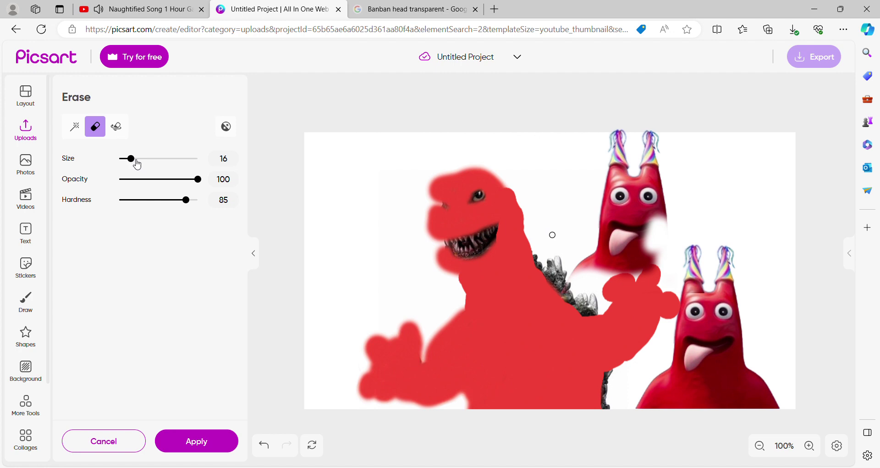
{"action": "left_click", "coordinate": [204, 439]}
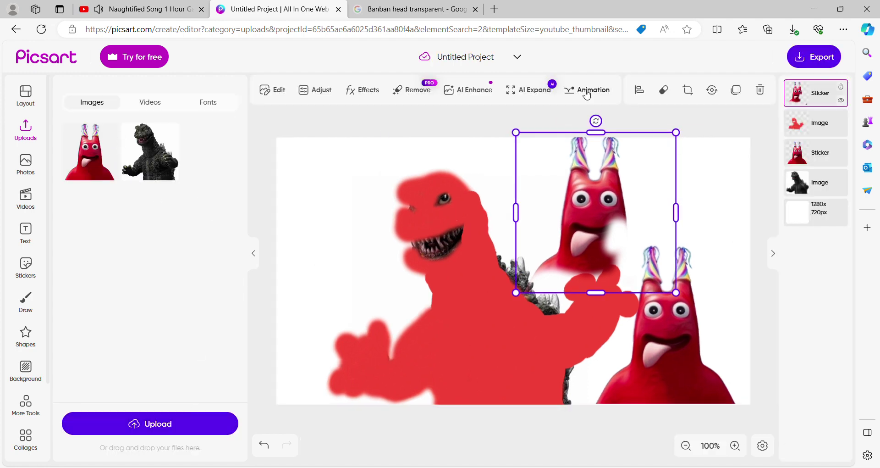
Step: Erase the rest of the copy's face and body with a size 50 eraser, keeping only the horns and tongue, and apply it
{"action": "left_click", "coordinate": [665, 93]}
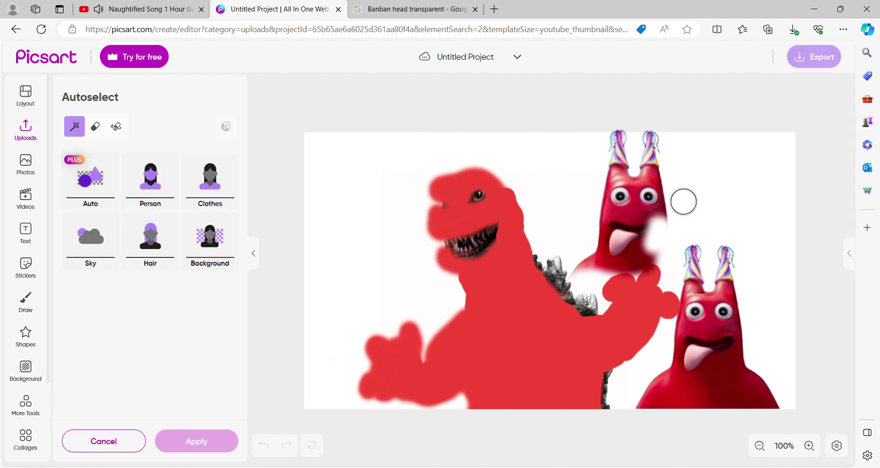
{"action": "mouse_move", "coordinate": [683, 201]}
{"action": "left_mouse_down"}
{"action": "mouse_move", "coordinate": [674, 188]}
{"action": "mouse_move", "coordinate": [647, 191]}
{"action": "mouse_move", "coordinate": [615, 179]}
{"action": "mouse_move", "coordinate": [640, 191]}
{"action": "mouse_move", "coordinate": [621, 195]}
{"action": "mouse_move", "coordinate": [662, 211]}
{"action": "mouse_move", "coordinate": [666, 225]}
{"action": "mouse_move", "coordinate": [649, 229]}
{"action": "mouse_move", "coordinate": [629, 216]}
{"action": "mouse_move", "coordinate": [625, 208]}
{"action": "mouse_move", "coordinate": [678, 224]}
{"action": "mouse_move", "coordinate": [674, 255]}
{"action": "mouse_move", "coordinate": [661, 277]}
{"action": "mouse_move", "coordinate": [635, 257]}
{"action": "mouse_move", "coordinate": [656, 271]}
{"action": "mouse_move", "coordinate": [667, 260]}
{"action": "mouse_move", "coordinate": [663, 239]}
{"action": "mouse_move", "coordinate": [627, 230]}
{"action": "mouse_move", "coordinate": [598, 260]}
{"action": "mouse_move", "coordinate": [634, 289]}
{"action": "mouse_move", "coordinate": [653, 271]}
{"action": "left_mouse_up"}
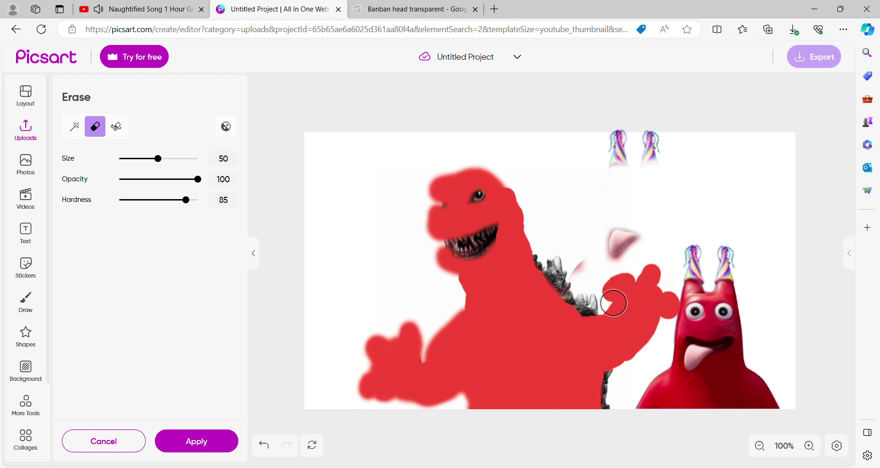
{"action": "left_click_drag", "start_coordinate": [613, 303], "coordinate": [601, 282]}
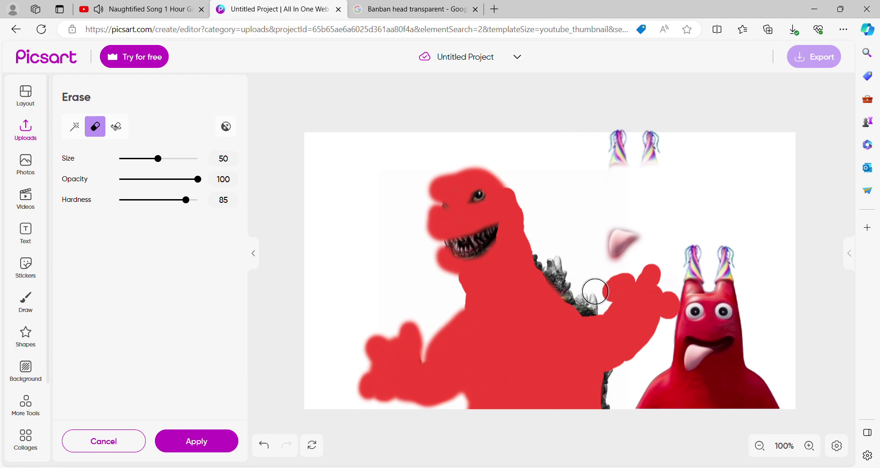
{"action": "left_click", "coordinate": [211, 450]}
Step: Place the cut-out horns and tongue on Godzilla's head and mouth, and deselect all layers
{"action": "left_click_drag", "start_coordinate": [601, 269], "coordinate": [458, 214]}
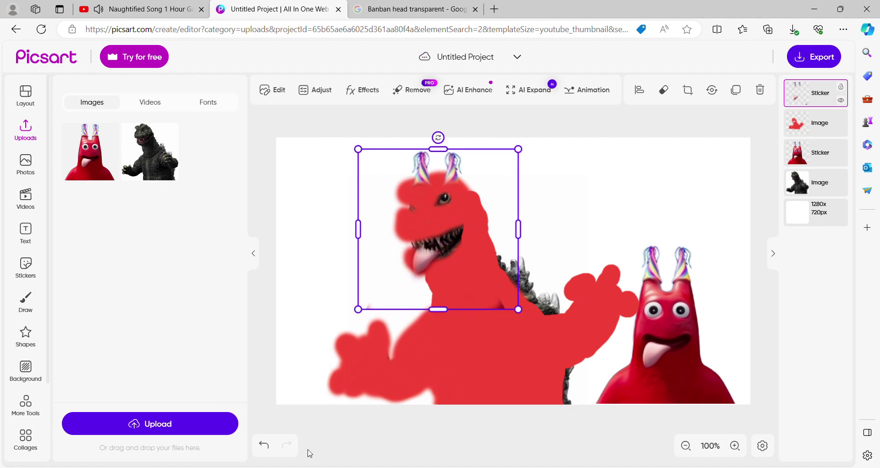
{"action": "left_click", "coordinate": [337, 447]}
{"action": "left_click", "coordinate": [683, 316]}
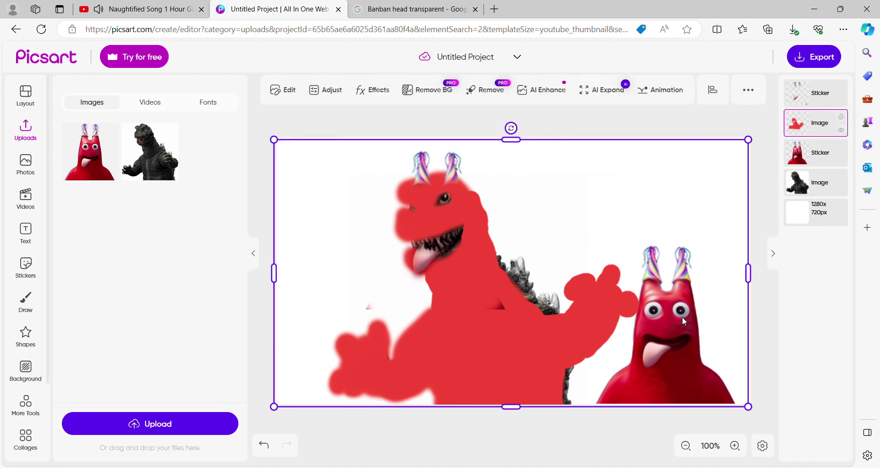
{"action": "left_click", "coordinate": [561, 449]}
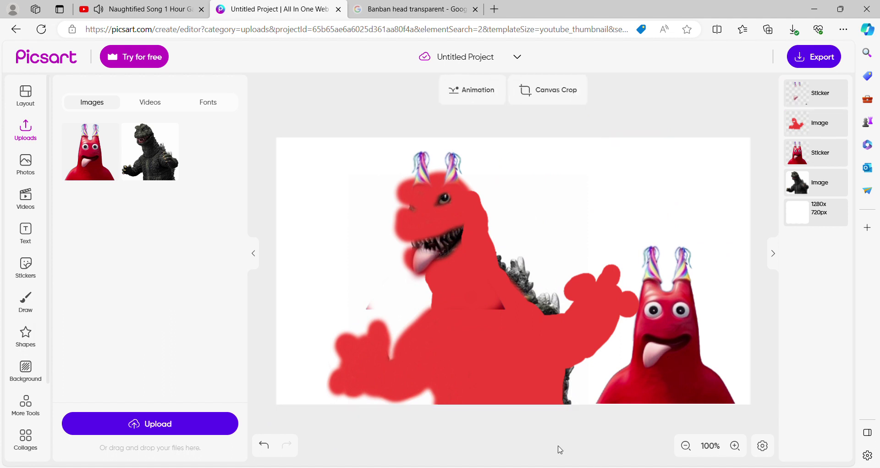